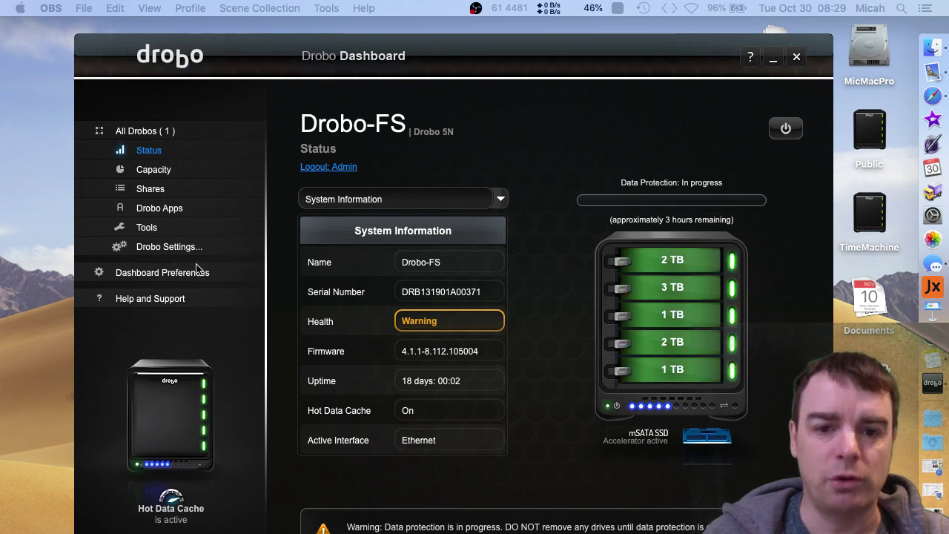
Check the Drobo's capacity overview, and return to its status page.
{"action": "left_click", "coordinate": [169, 173]}
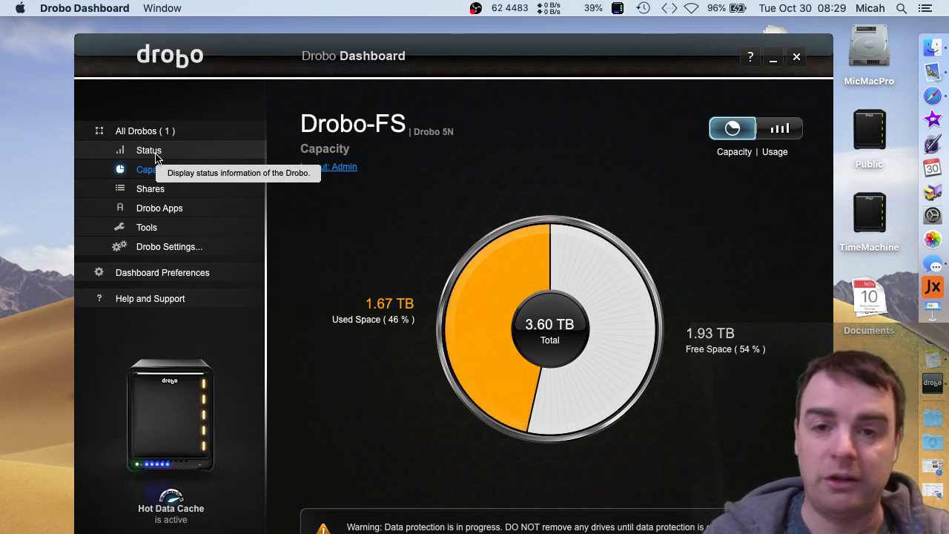
{"action": "left_click", "coordinate": [149, 150]}
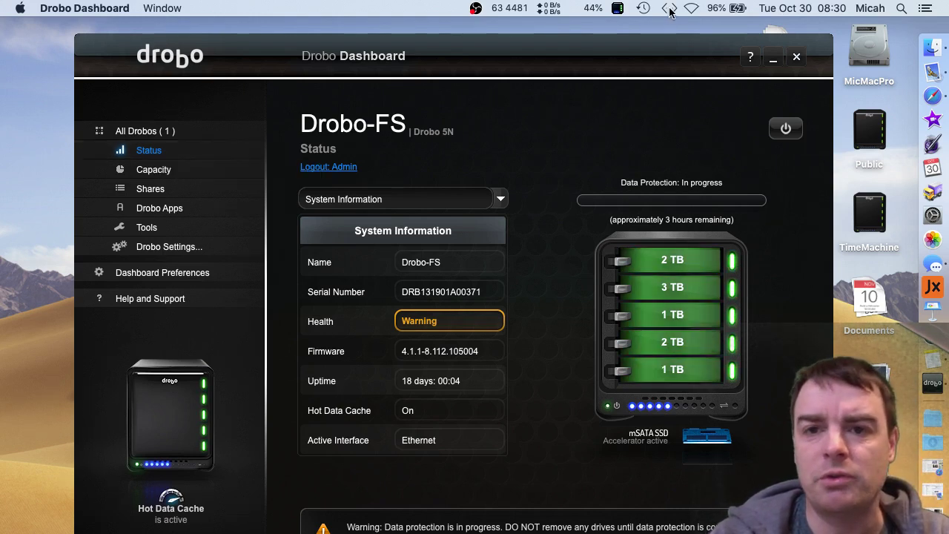
Switch to the Time Machine preferences in System Preferences and move the window nearer the middle of the screen.
{"action": "left_click", "coordinate": [643, 9]}
{"action": "left_click", "coordinate": [655, 101]}
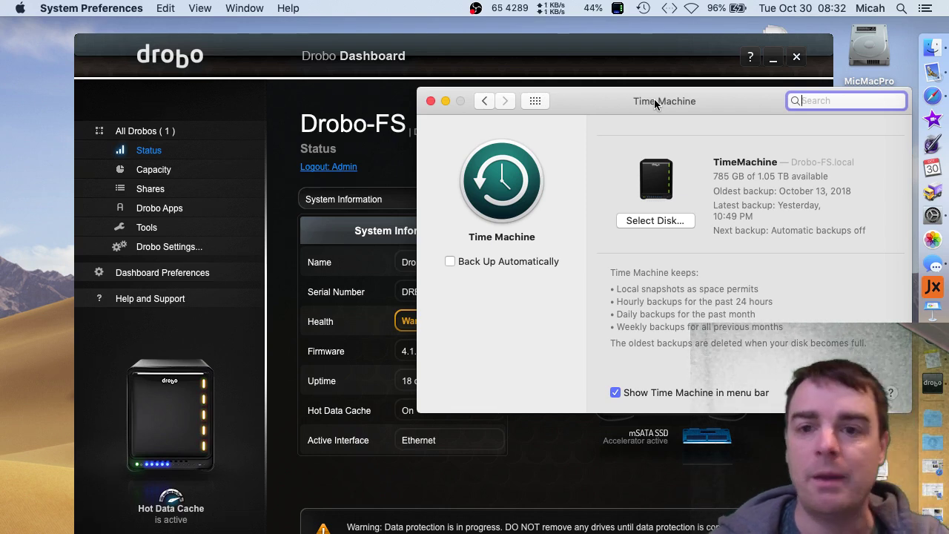
{"action": "left_click_drag", "start_coordinate": [655, 104], "coordinate": [519, 112]}
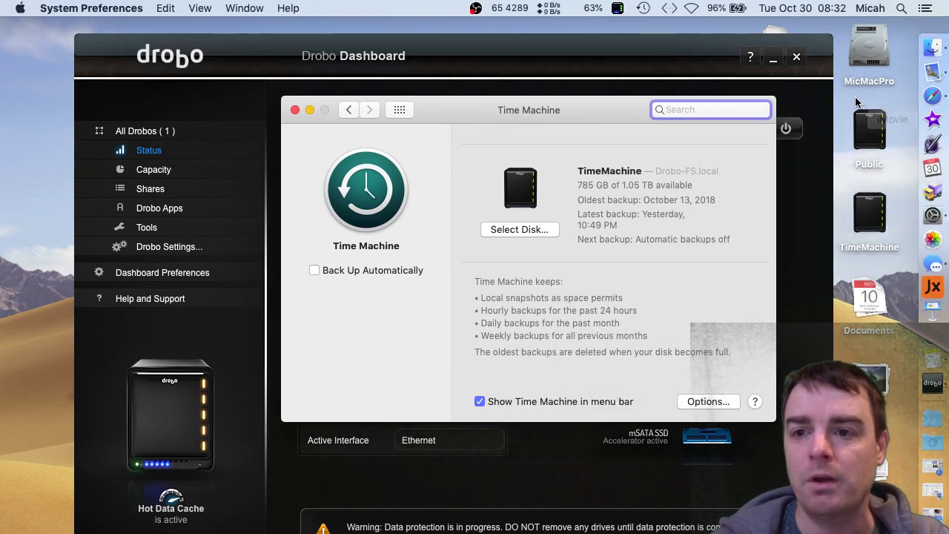
Point out the two mounted Drobo shares on the desktop, Public and TimeMachine, by selecting each in turn.
{"action": "left_click", "coordinate": [868, 129]}
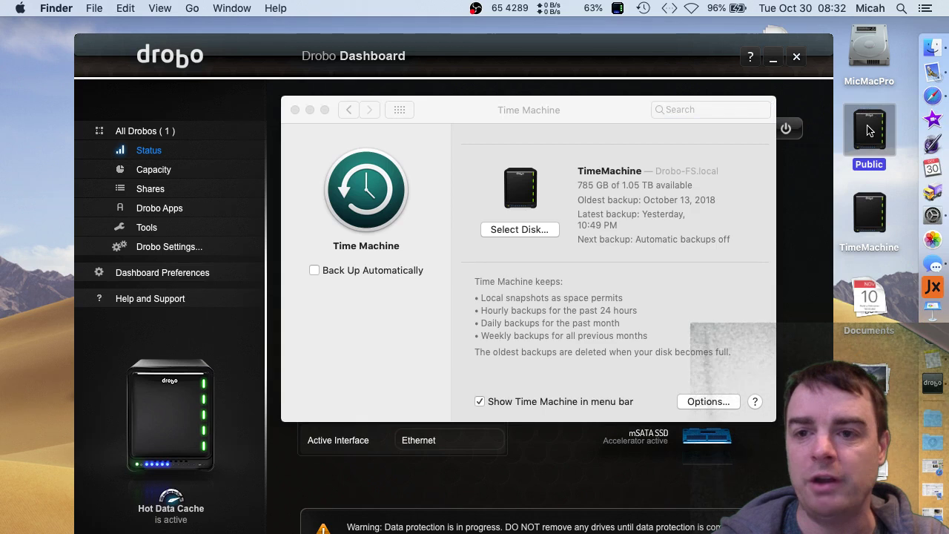
{"action": "left_click", "coordinate": [871, 208]}
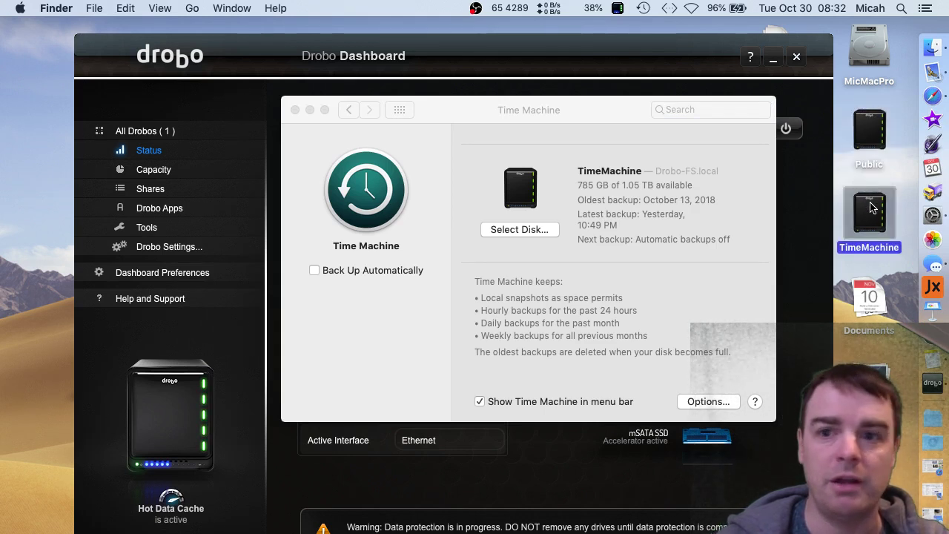
{"action": "left_click", "coordinate": [878, 133]}
{"action": "left_click", "coordinate": [872, 222]}
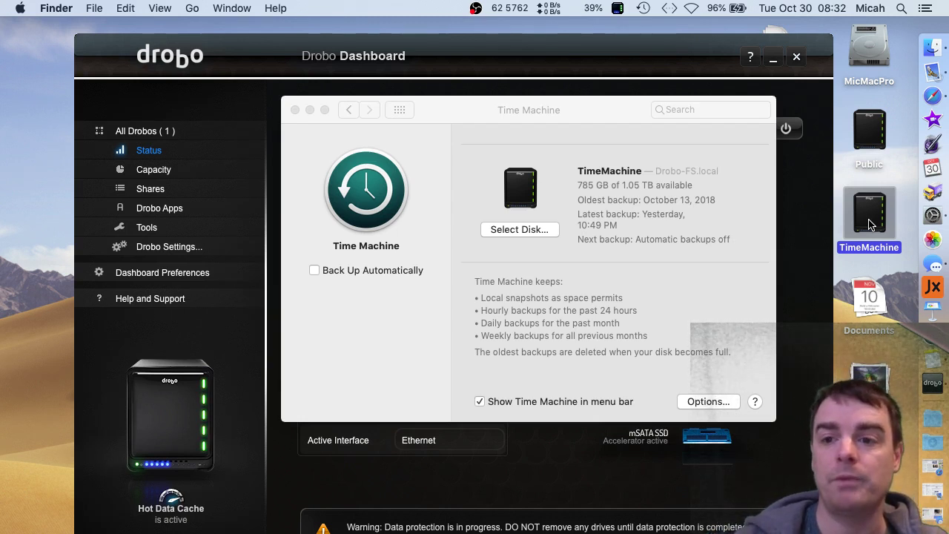
{"action": "left_click", "coordinate": [868, 140]}
{"action": "left_click", "coordinate": [869, 212]}
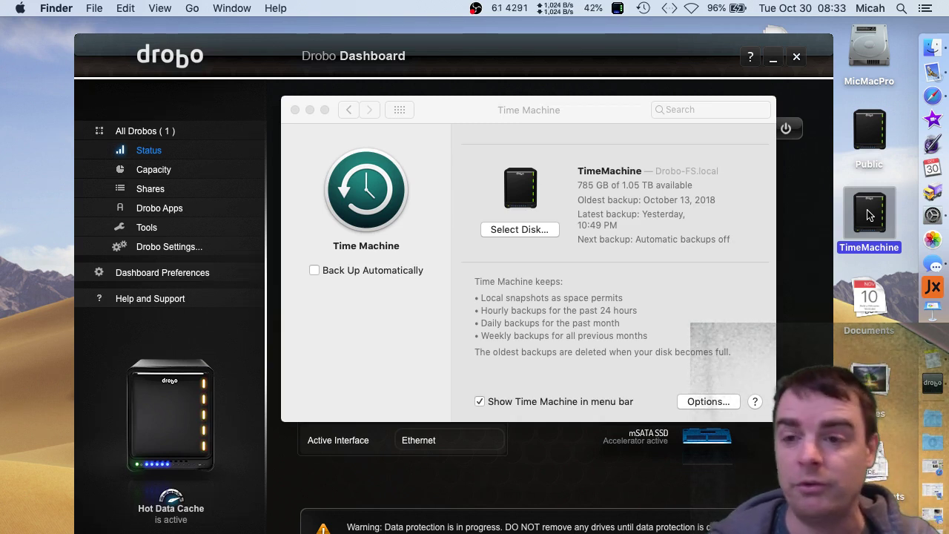
{"action": "left_click", "coordinate": [876, 149]}
{"action": "left_click", "coordinate": [874, 215]}
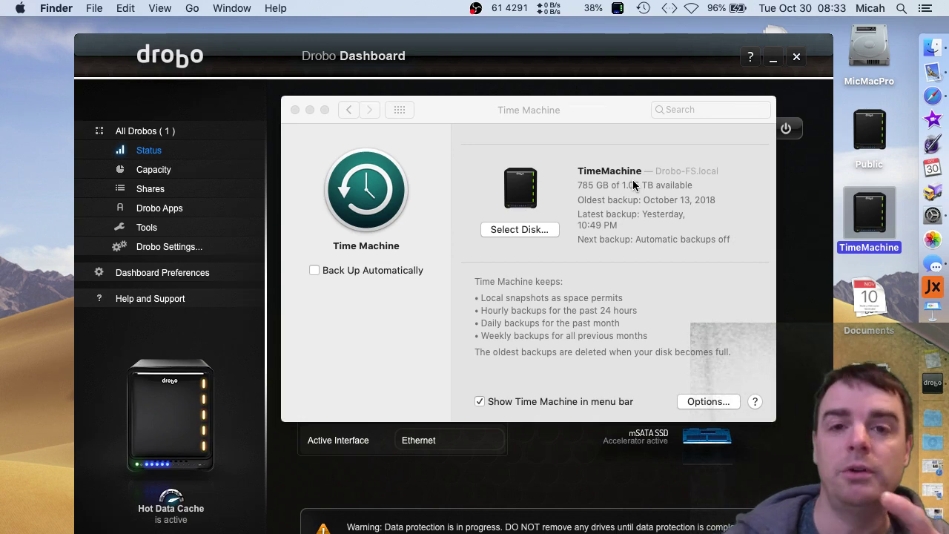
Switch to Drobo Dashboard, inspect the share settings with the TimeMachine share selected, and return to the shares list.
{"action": "left_click", "coordinate": [214, 82]}
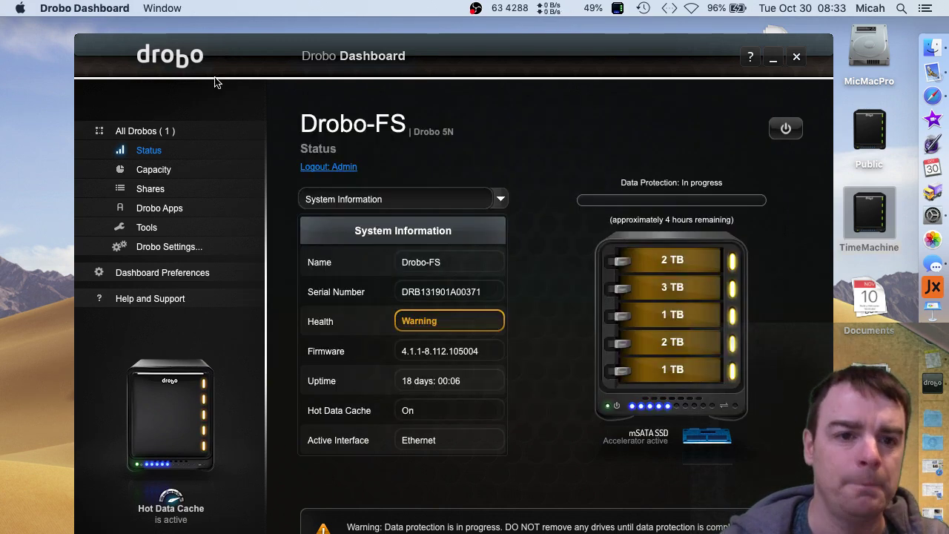
{"action": "left_click", "coordinate": [151, 189]}
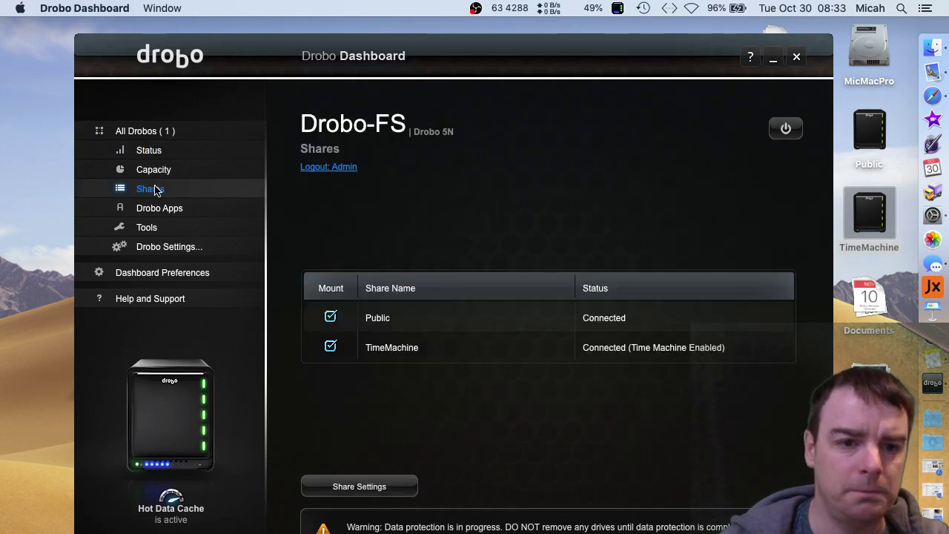
{"action": "left_click", "coordinate": [399, 357]}
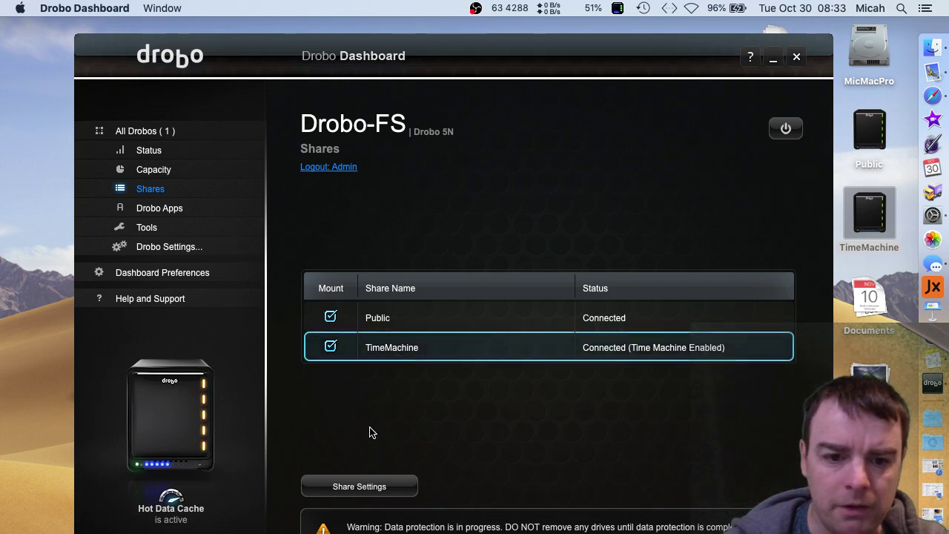
{"action": "left_click", "coordinate": [372, 485]}
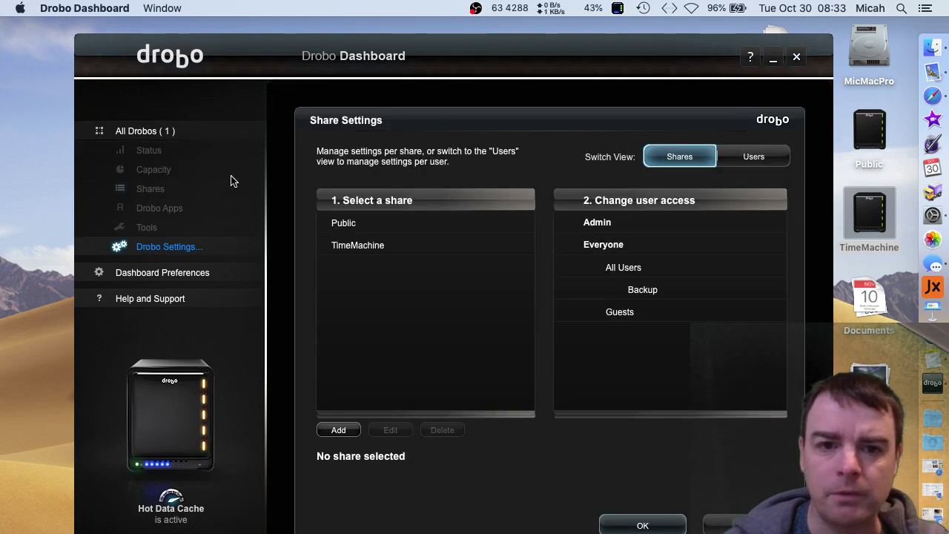
{"action": "left_click", "coordinate": [151, 190]}
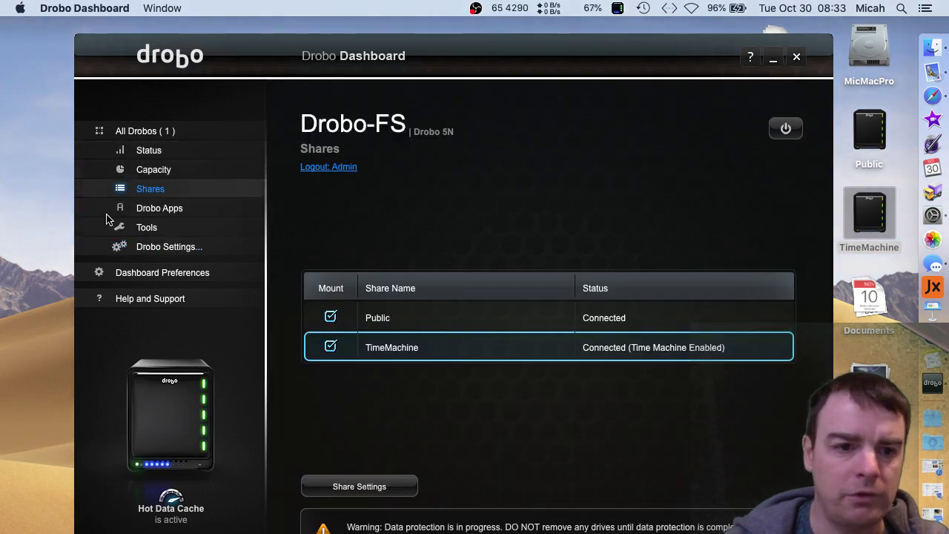
Look through the Drobo's tools, dashboard preferences, apps and shares, finishing on the capacity overview.
{"action": "left_click", "coordinate": [140, 235]}
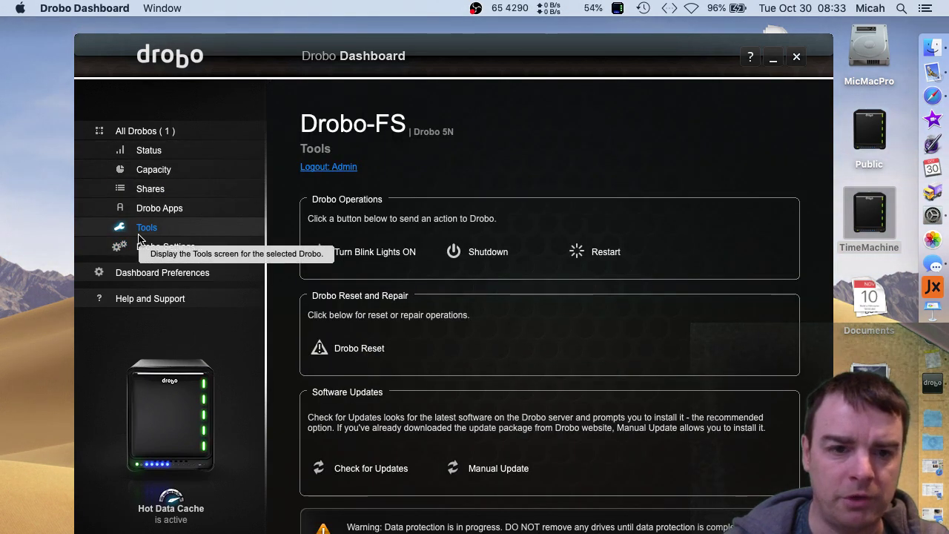
{"action": "left_click", "coordinate": [141, 274]}
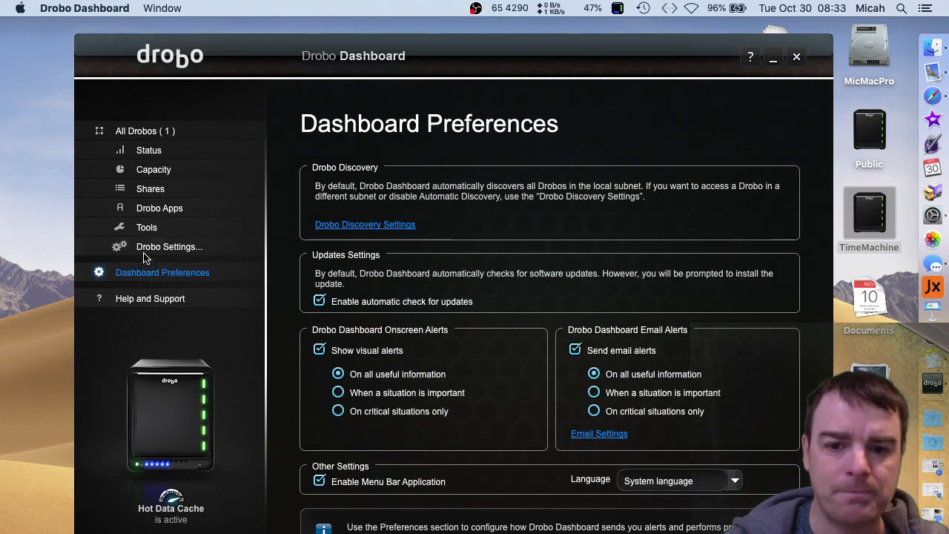
{"action": "left_click", "coordinate": [147, 209]}
{"action": "left_click", "coordinate": [177, 194]}
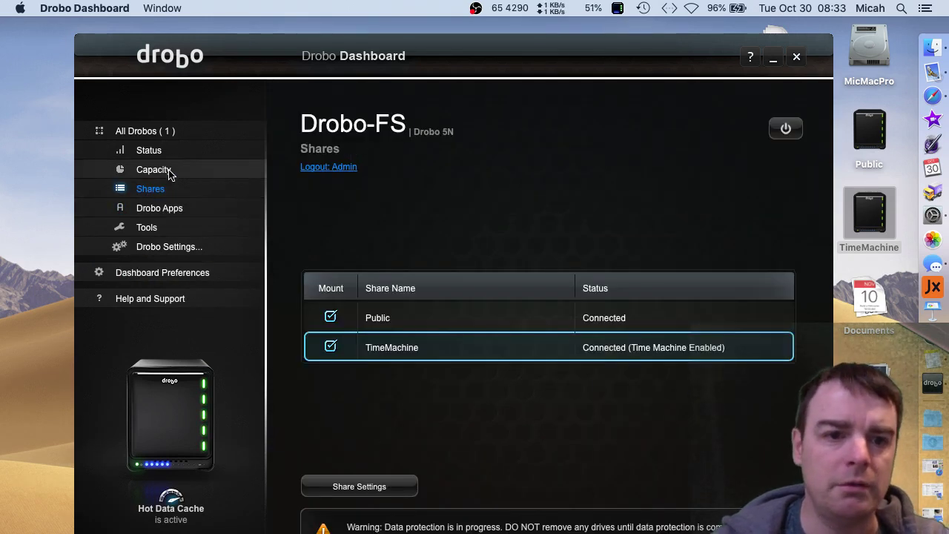
{"action": "left_click", "coordinate": [146, 171]}
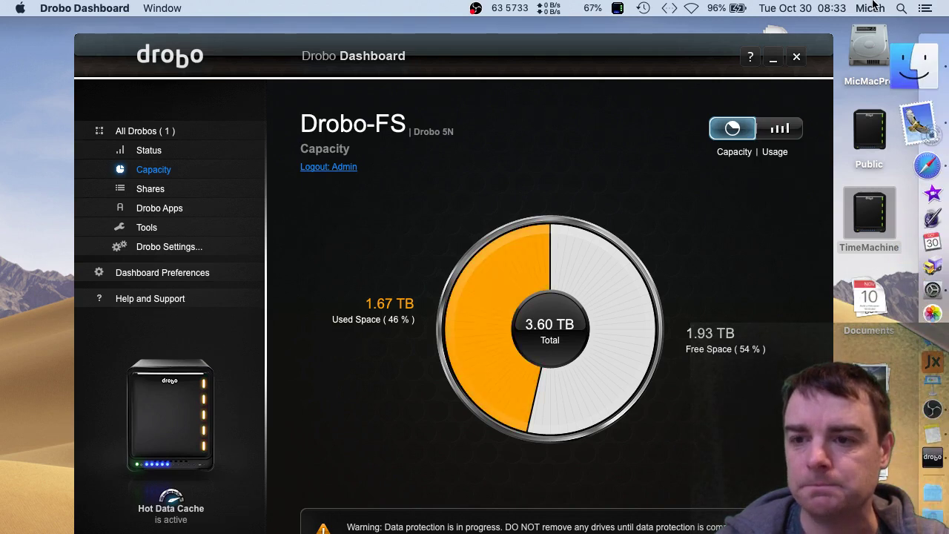
Switch back to System Preferences to view the Time Machine backup disk details, and move the window lower.
{"action": "left_click", "coordinate": [907, 217]}
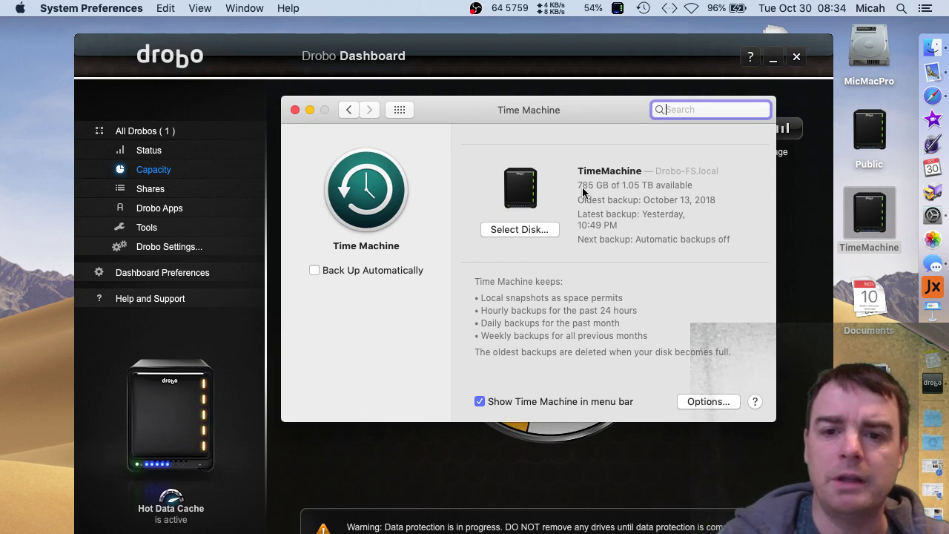
{"action": "left_click_drag", "start_coordinate": [536, 107], "coordinate": [532, 194]}
Review the Drobo's status and capacity in Drobo Dashboard, and display the drive information for the 3 TB drive.
{"action": "left_click", "coordinate": [158, 152]}
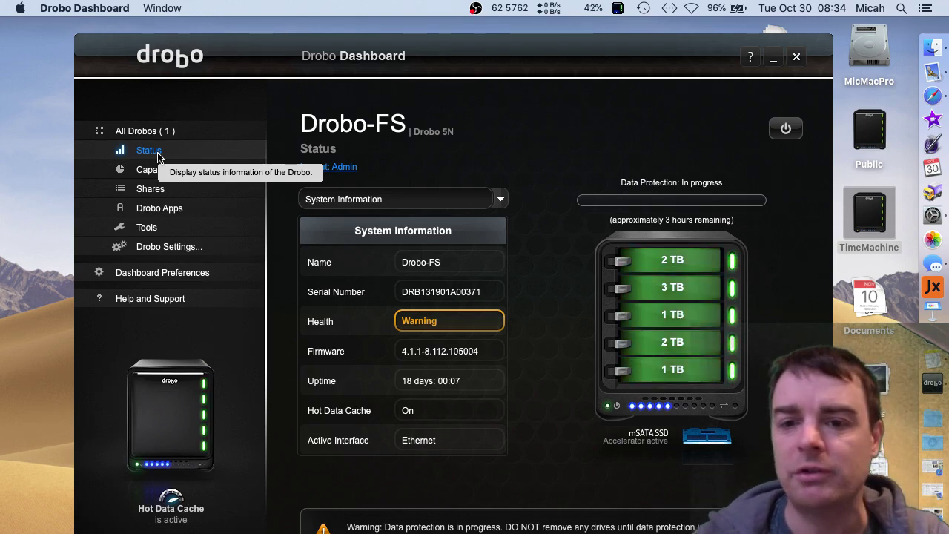
{"action": "left_click", "coordinate": [159, 172]}
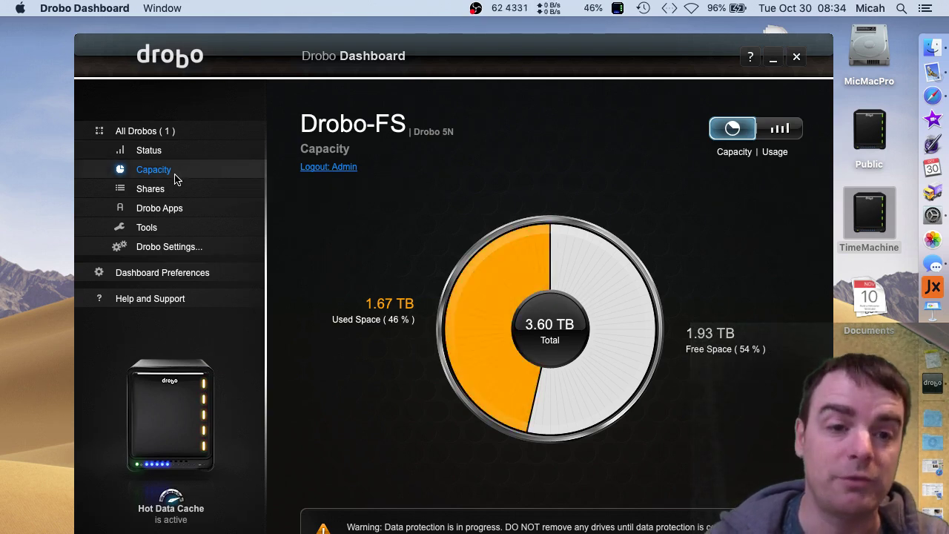
{"action": "left_click", "coordinate": [165, 150]}
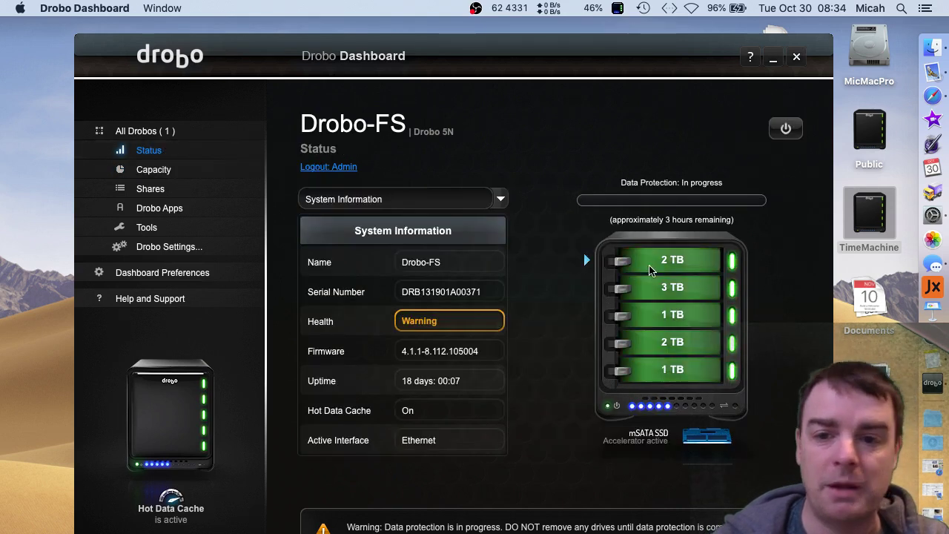
{"action": "left_click", "coordinate": [682, 288]}
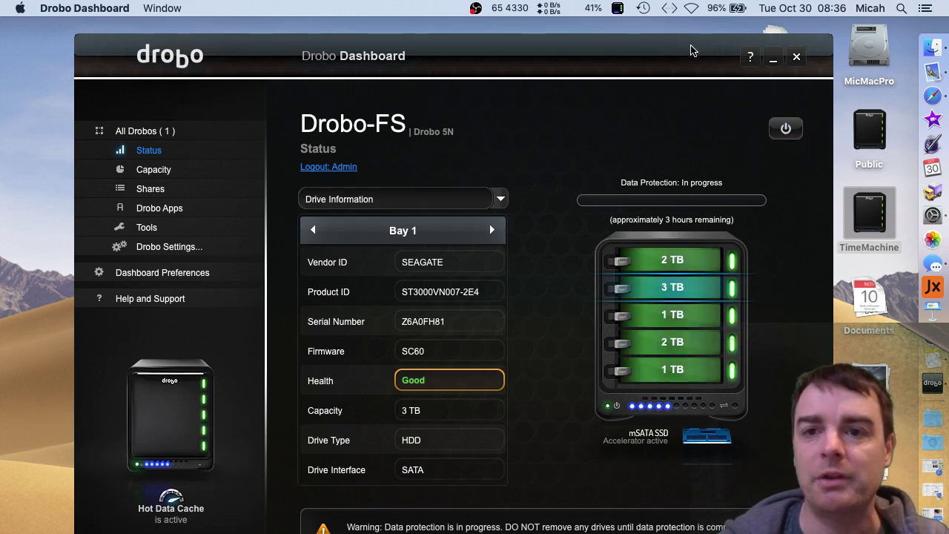
Reopen the Time Machine preferences in System Preferences to show the backup disk settings.
{"action": "left_click", "coordinate": [640, 7]}
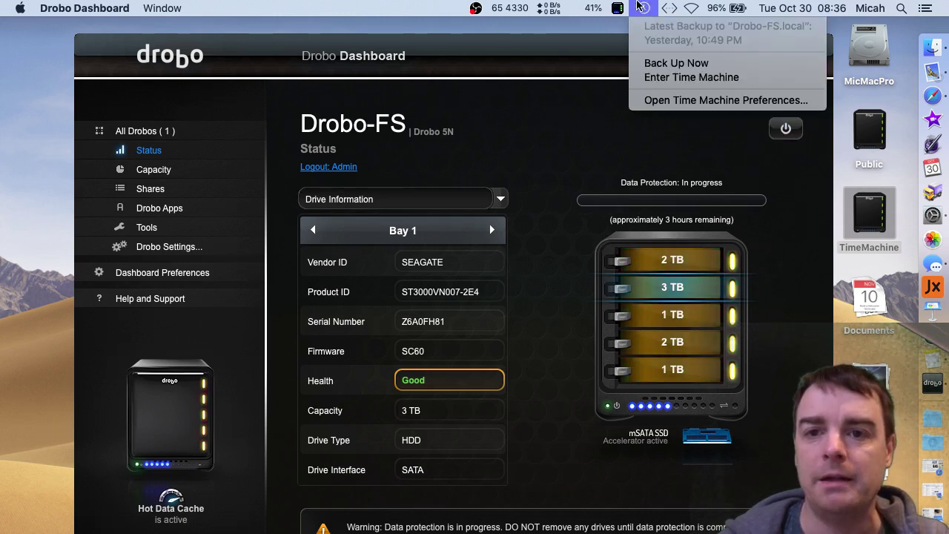
{"action": "left_click", "coordinate": [655, 100]}
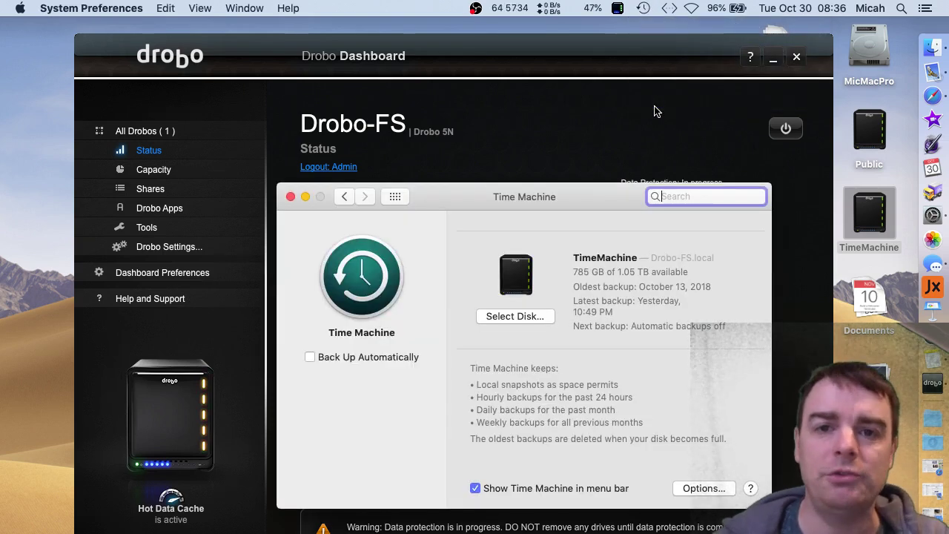